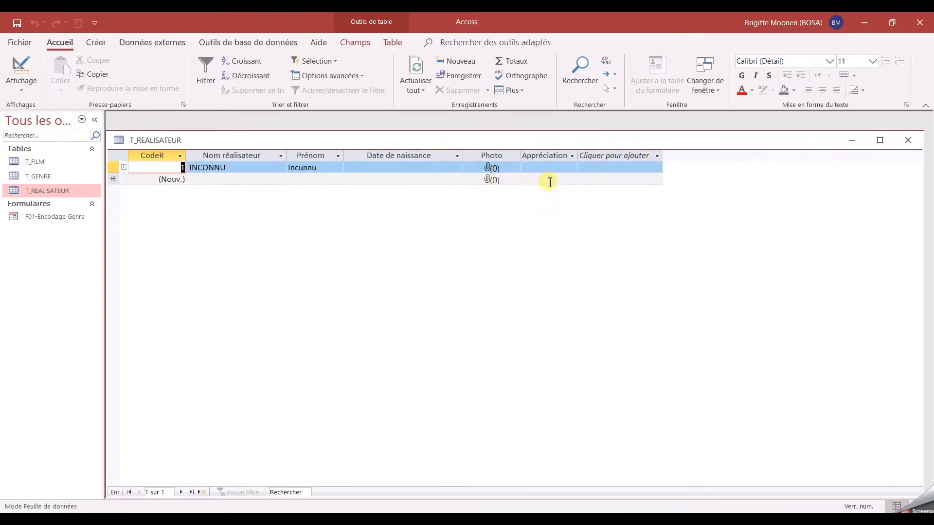
Step: Close the T_REALISATEUR table and create a blank form in Design view, moving its window clear of the navigation pane
click(908, 141)
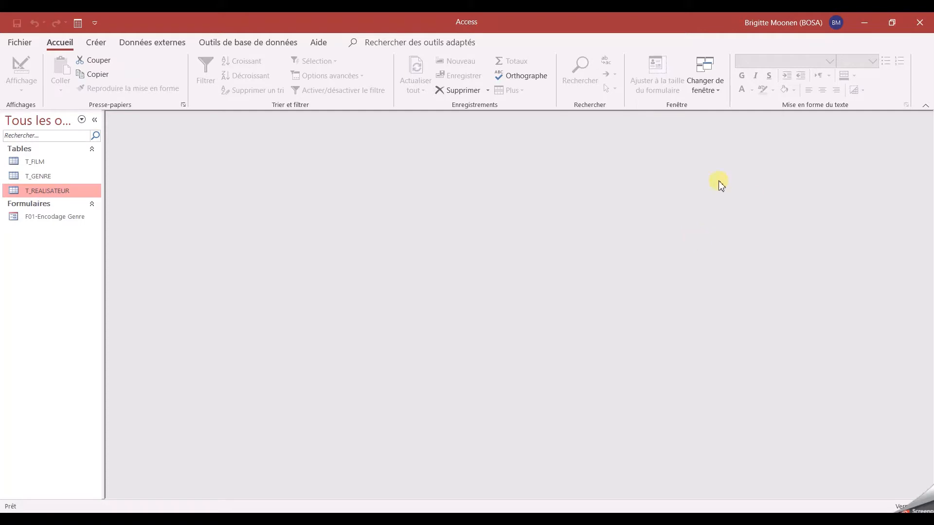
click(97, 42)
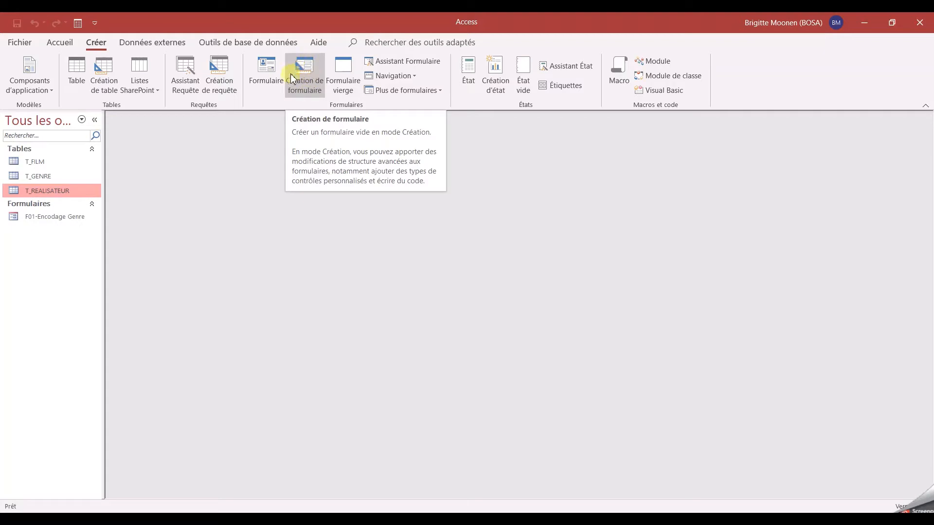
click(306, 71)
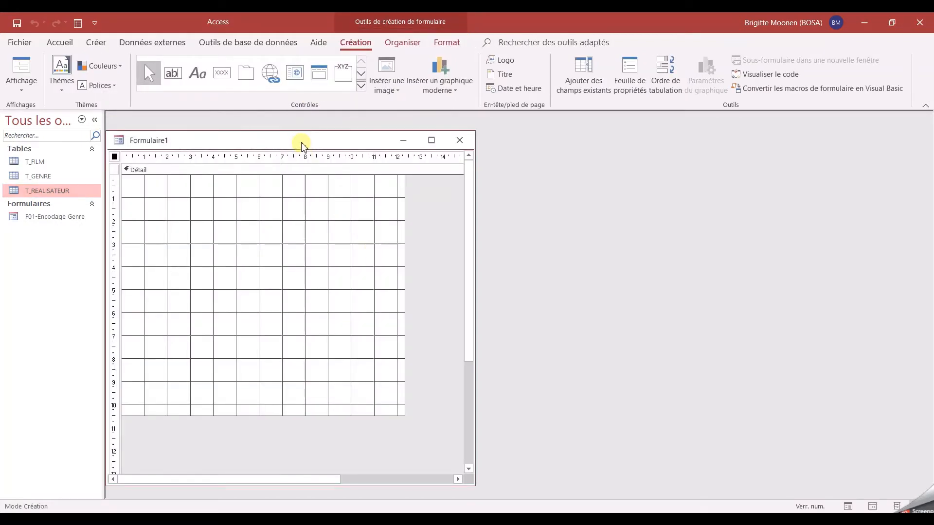
drag(301, 145, 400, 134)
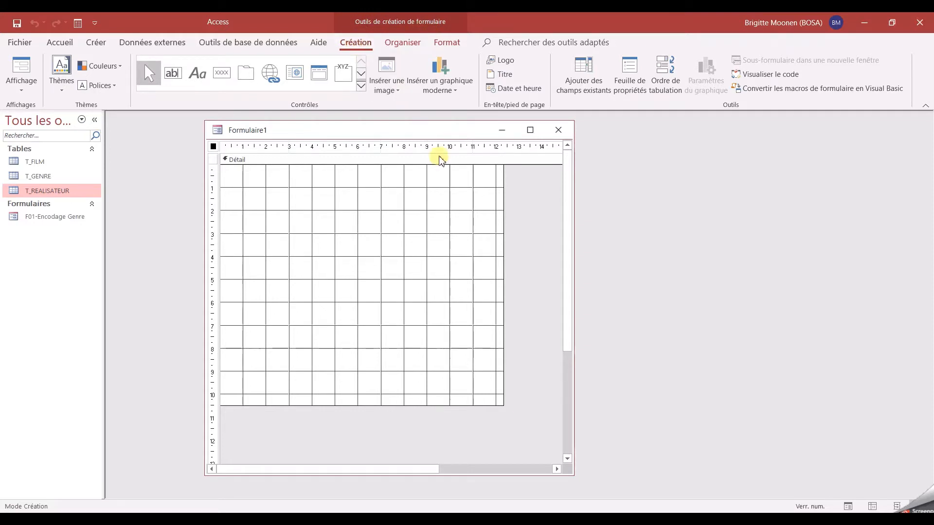
Step: Set the form's record source to the T_REALISATEUR table and close the form's properties
click(626, 78)
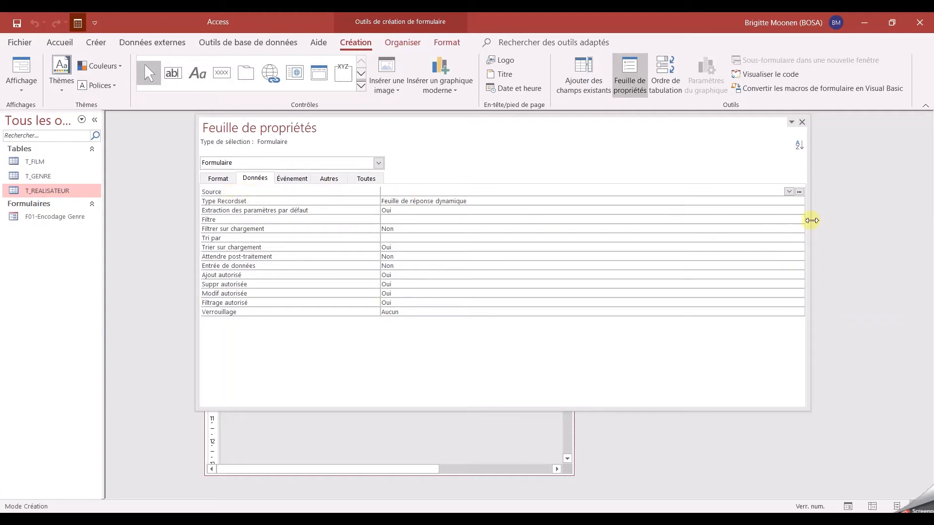
click(788, 191)
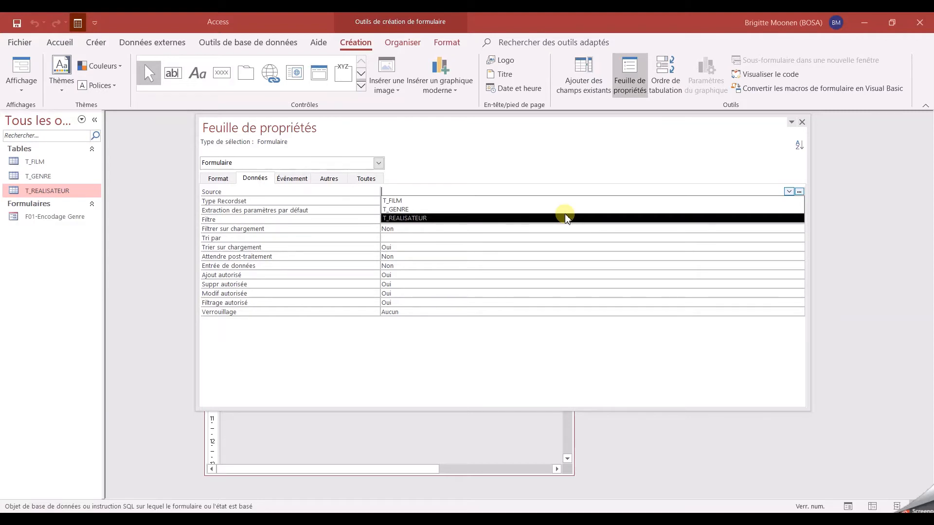
click(482, 219)
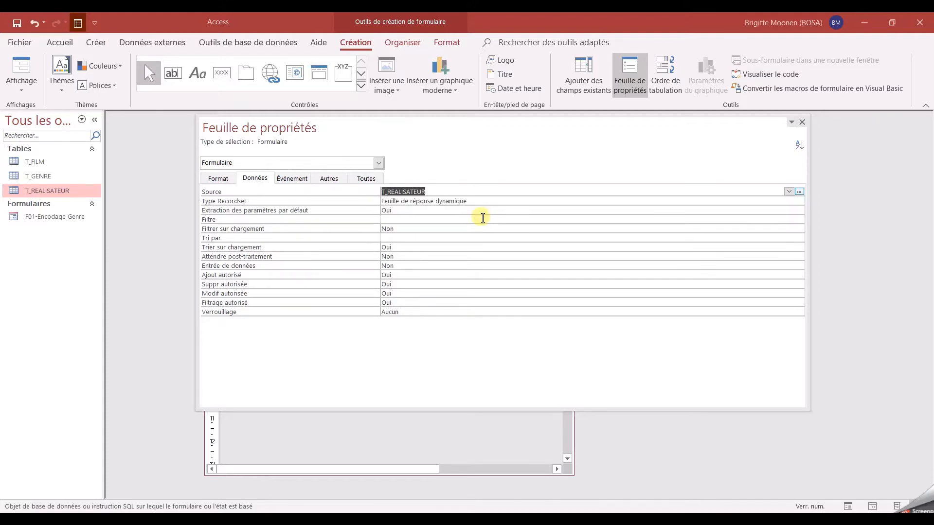
click(802, 122)
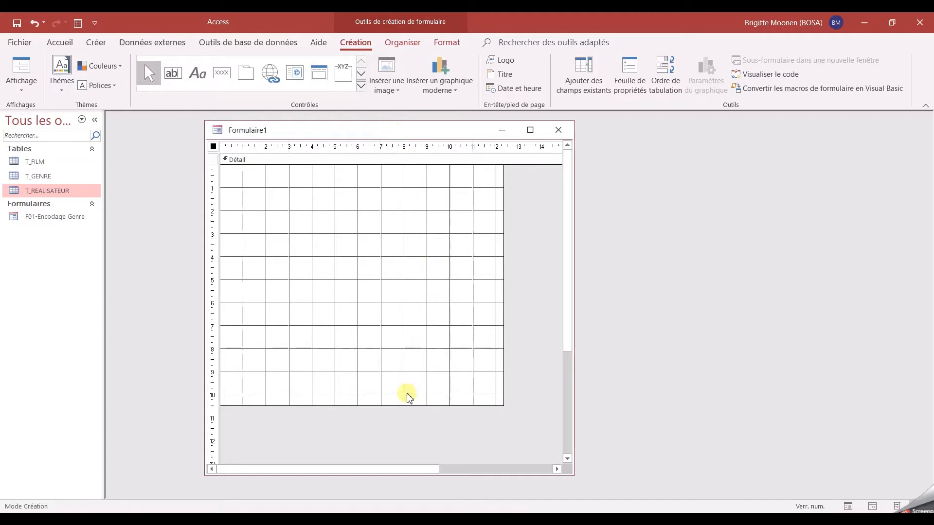
Step: Add the form header and footer sections to the form and check them above and below the Detail section
click(407, 42)
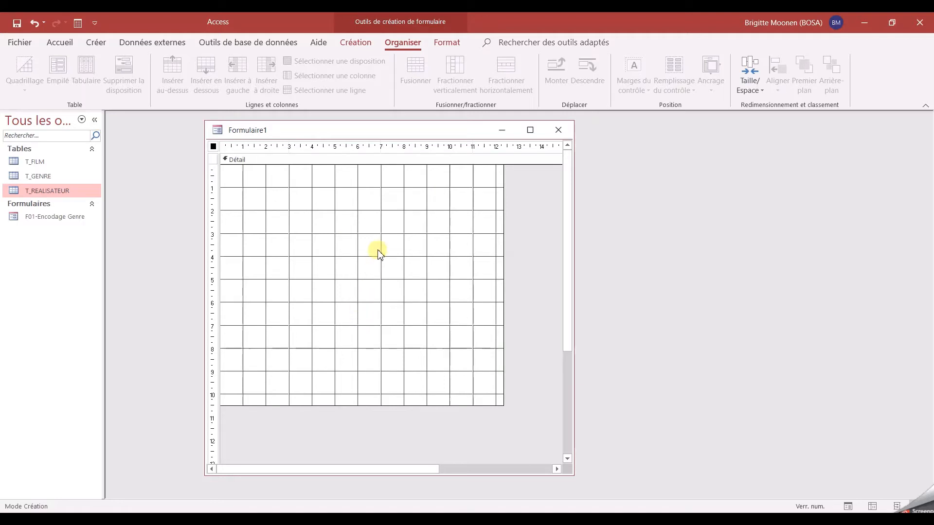
right_click(356, 201)
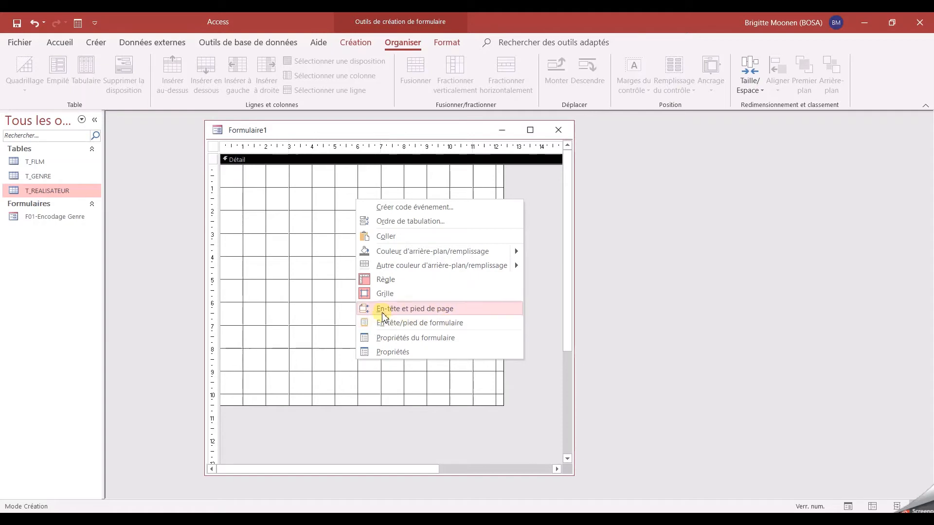
click(432, 325)
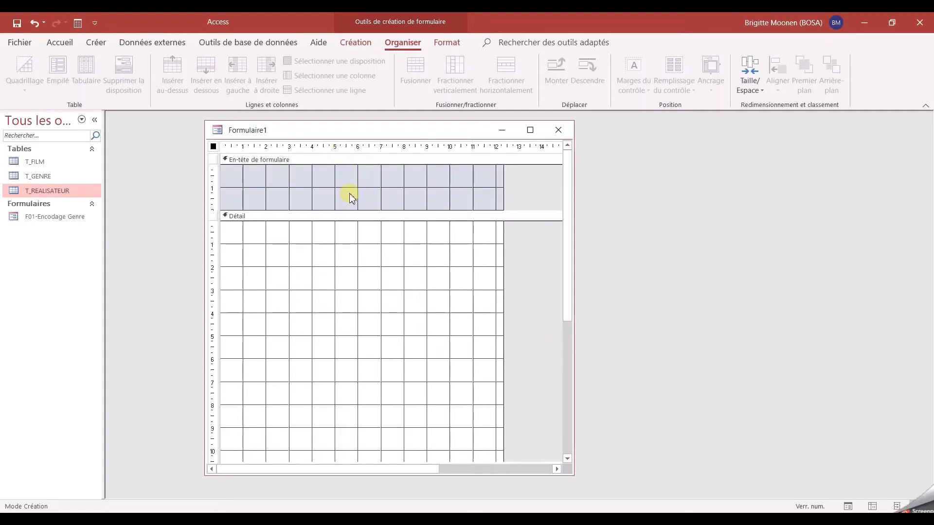
scroll(343, 206, down, 3)
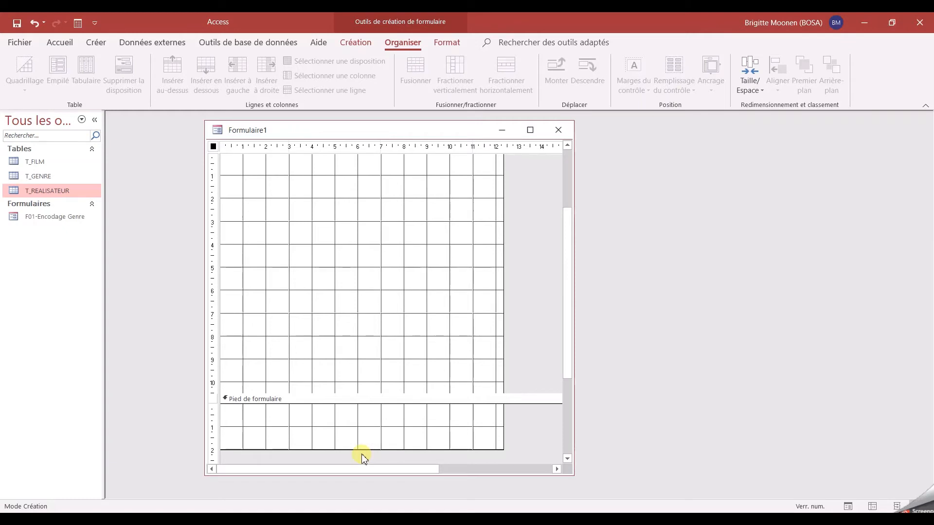
scroll(377, 295, up, 3)
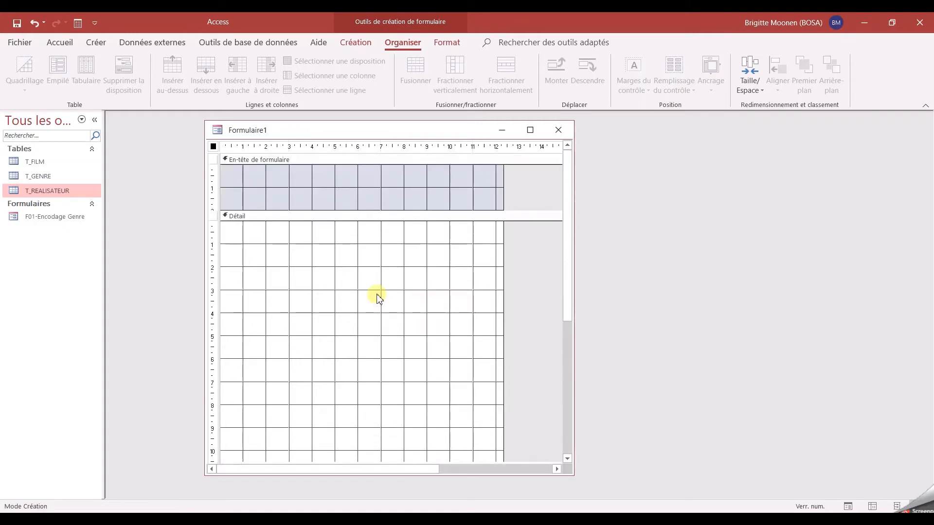
scroll(361, 217, down, 3)
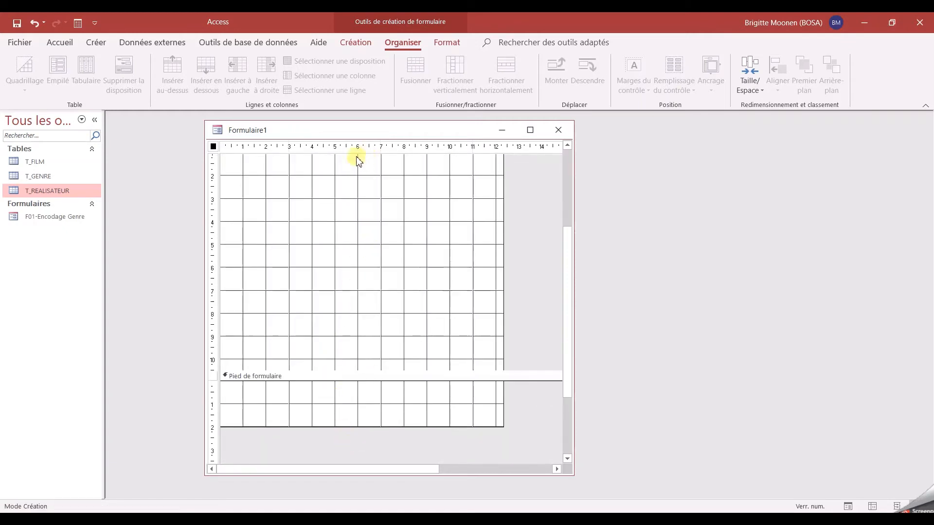
Step: Collapse the form footer completely, and reopen it to a height of about 1.8 cm
click(338, 426)
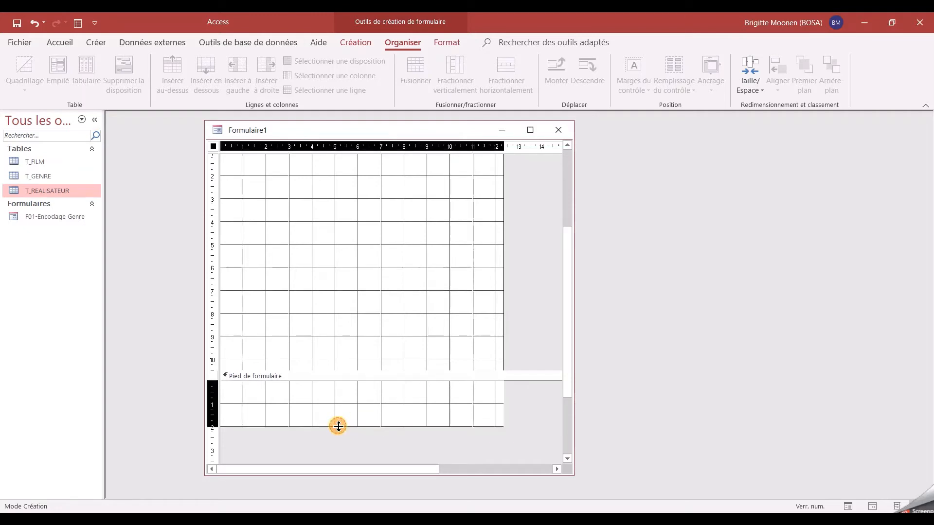
drag(338, 426, 343, 366)
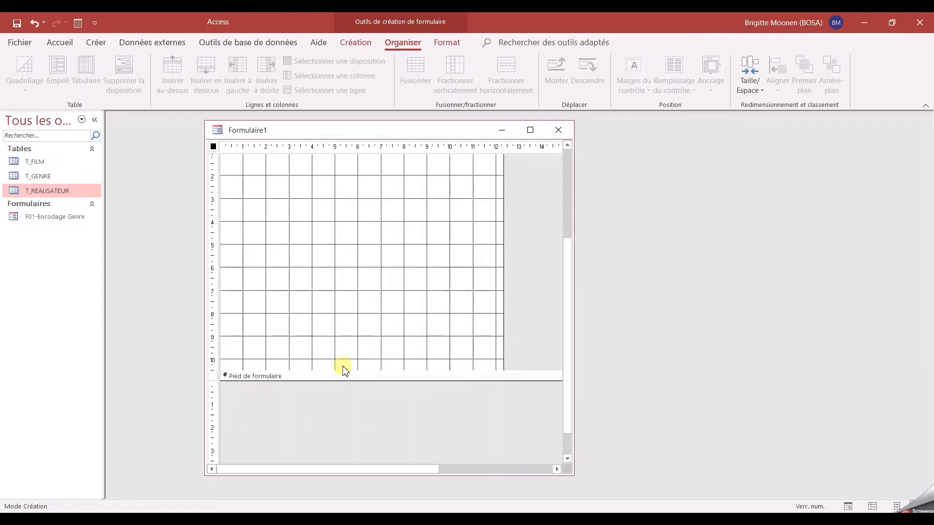
drag(337, 380, 334, 422)
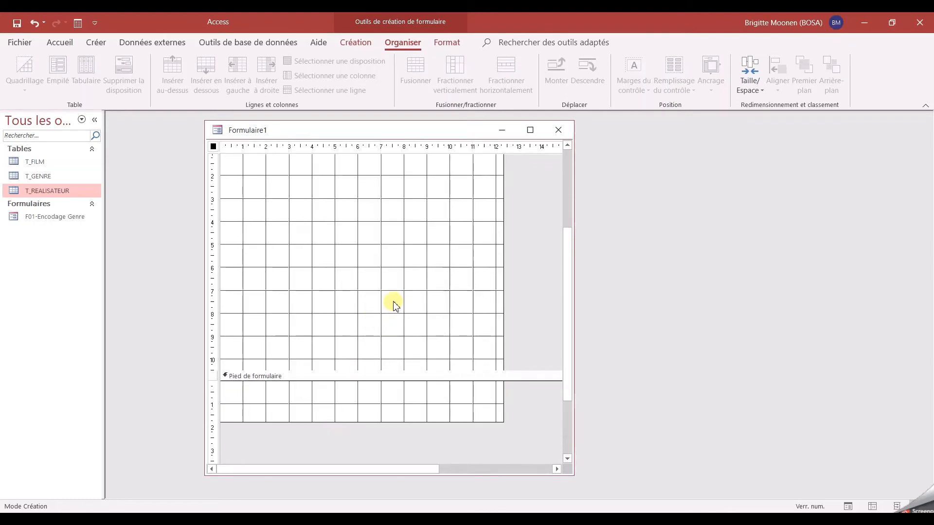
scroll(390, 301, up, 3)
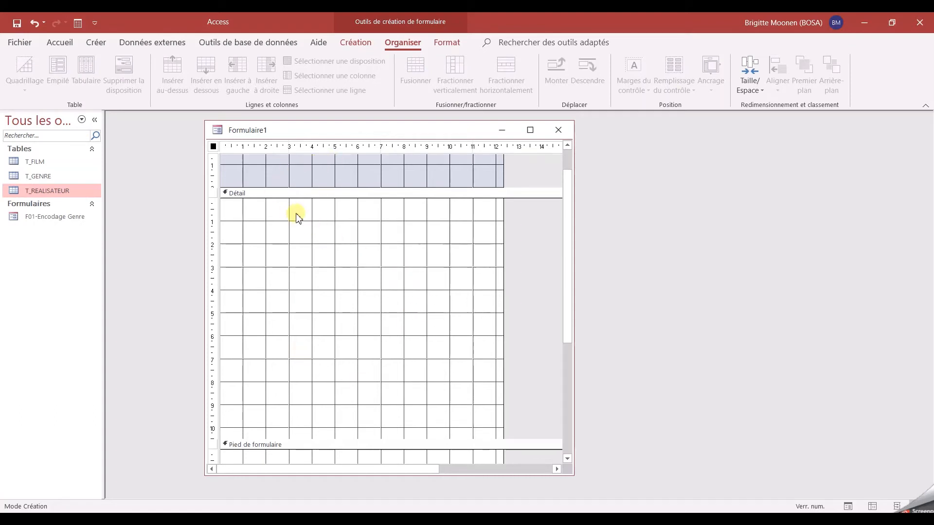
Step: Add the NomR and PrenomR fields side by side, about 1 cm down in the Detail section
click(354, 43)
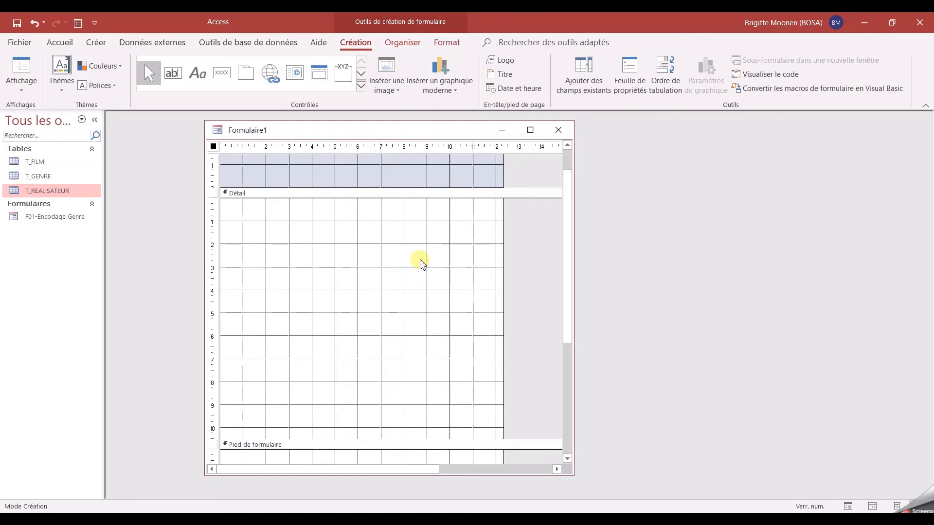
click(588, 74)
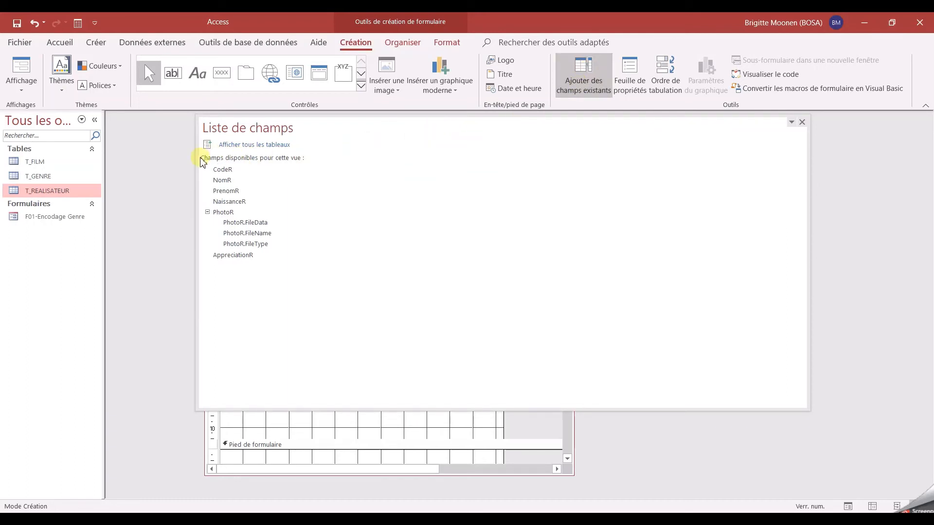
drag(198, 156, 552, 158)
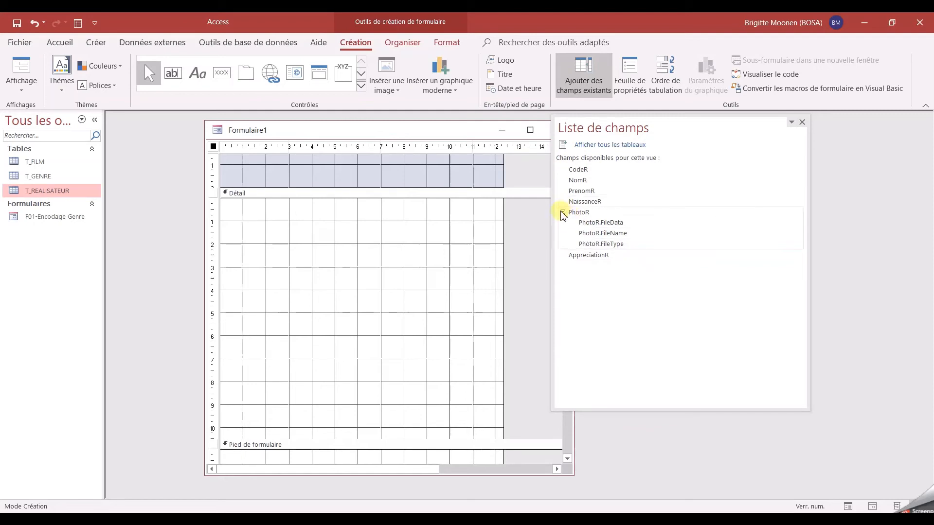
click(563, 213)
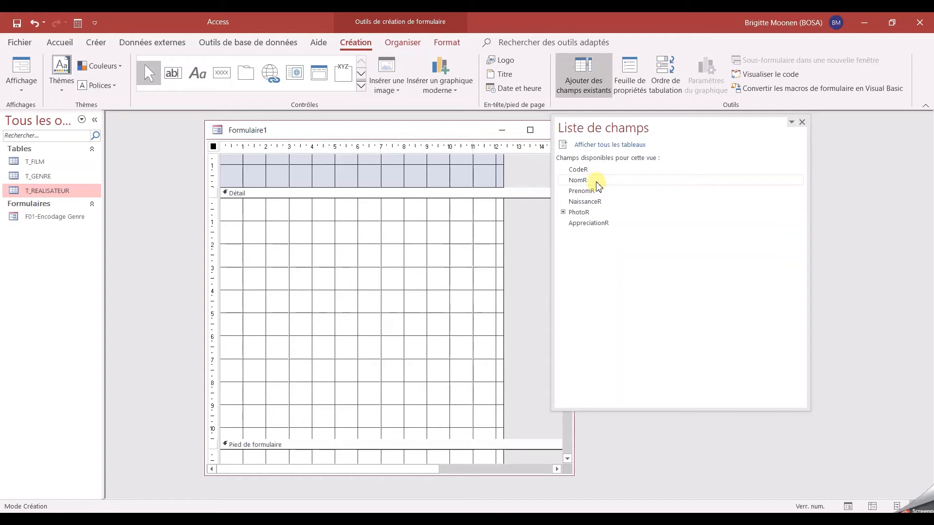
drag(598, 181, 272, 221)
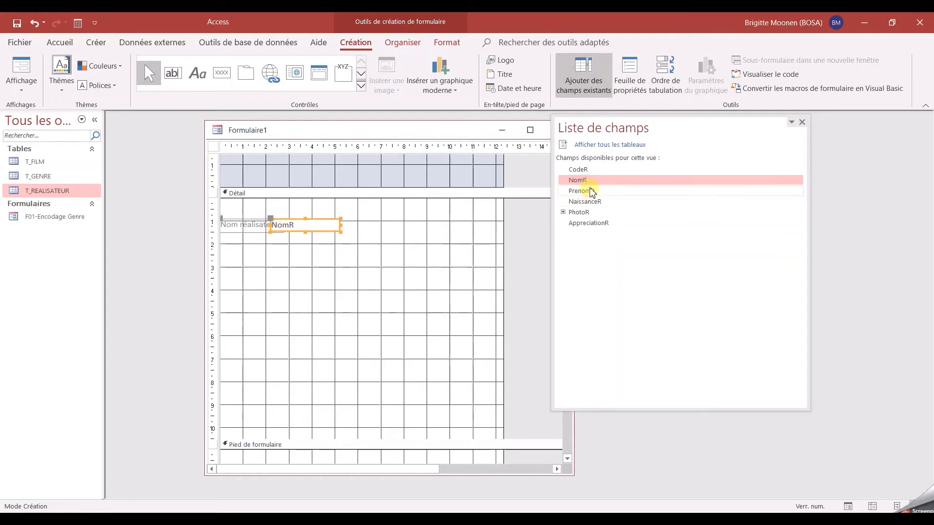
drag(592, 190, 424, 229)
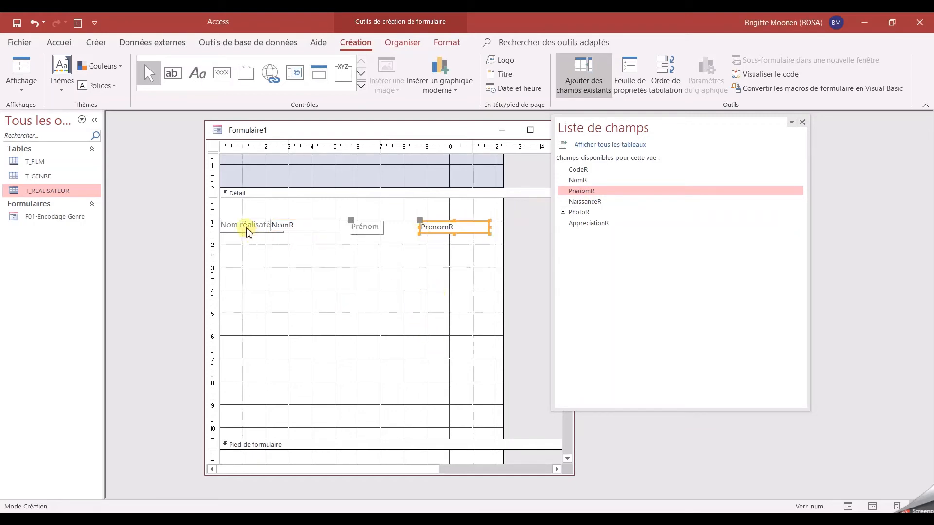
click(370, 232)
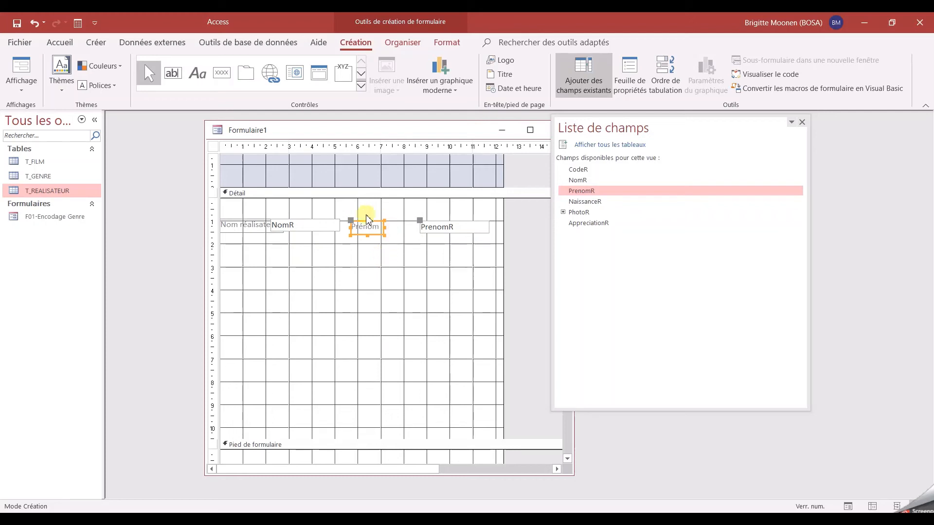
click(457, 226)
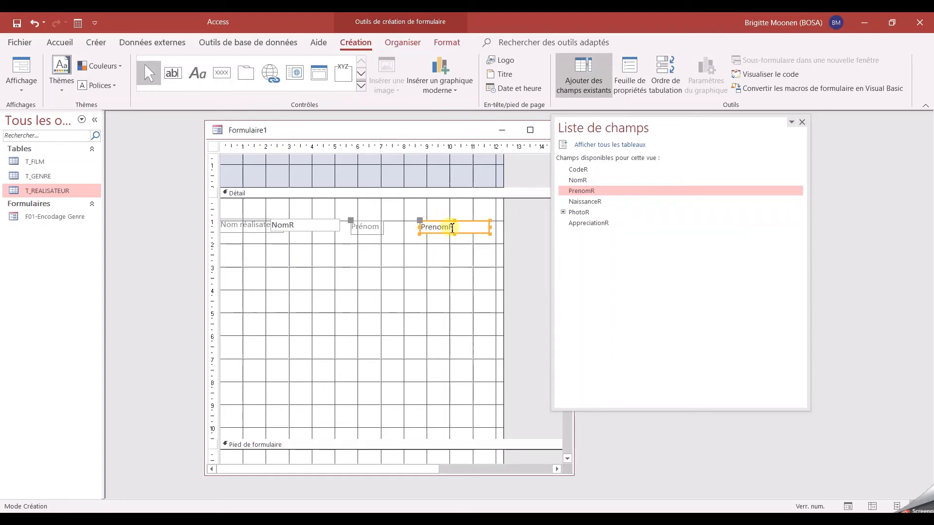
Step: Place the NaissanceR and PhotoR fields below the name fields, trying AppreciationR beside PhotoR and deleting it again
drag(581, 201, 272, 264)
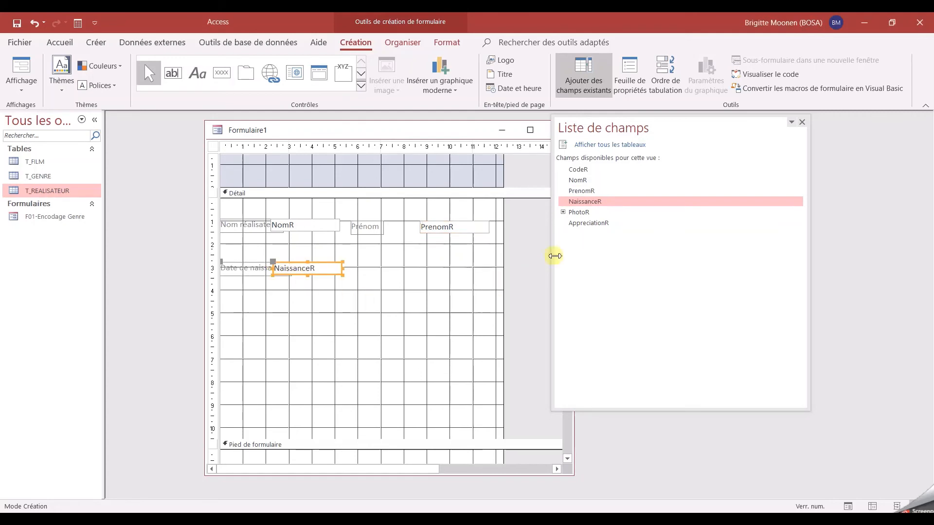
drag(579, 214, 236, 298)
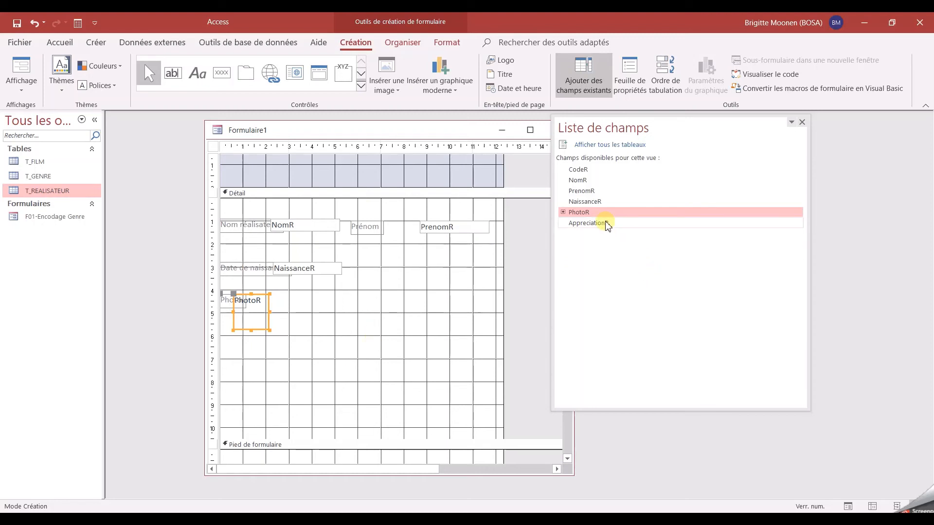
drag(607, 225, 387, 304)
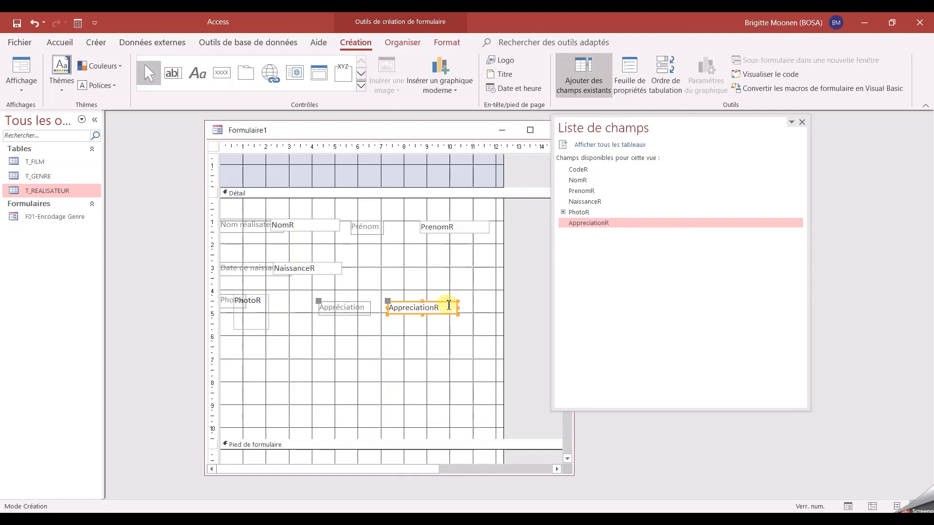
key(Delete)
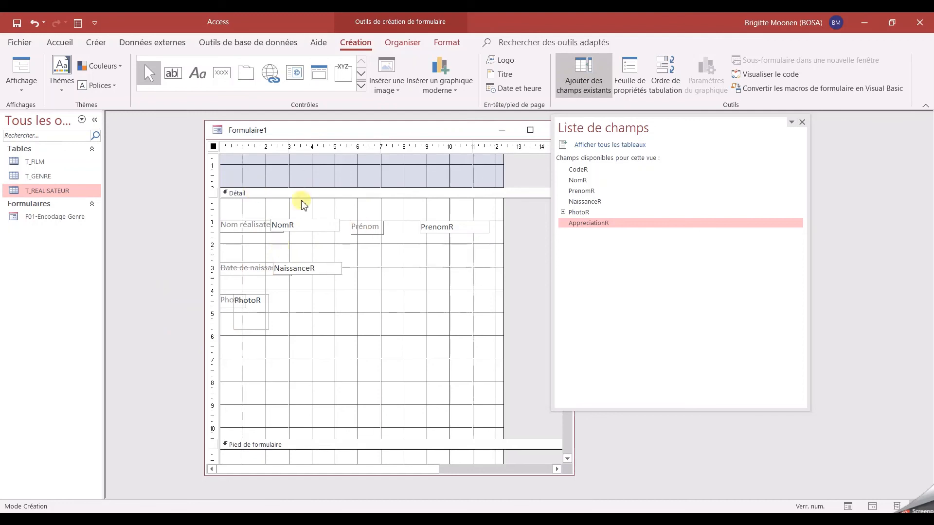
Step: Save the form as "F02_Encodage réalisateur" and select it among the database's forms
click(17, 22)
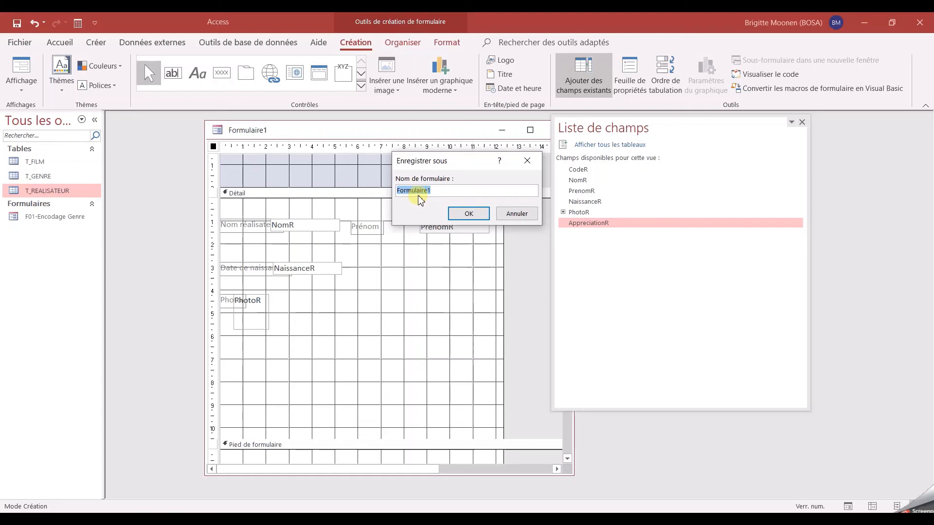
text(F02-)
key(BackSpace)
text(_Encodage réalisateur)
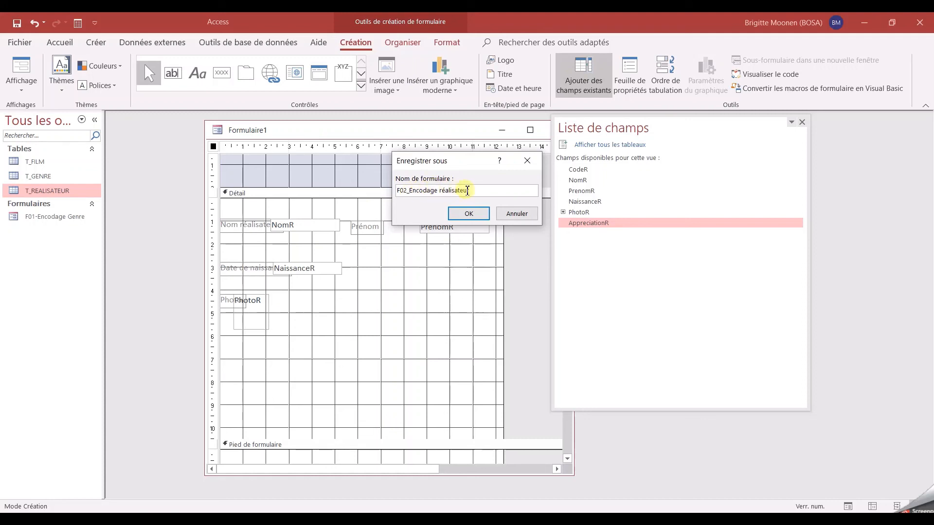
click(466, 214)
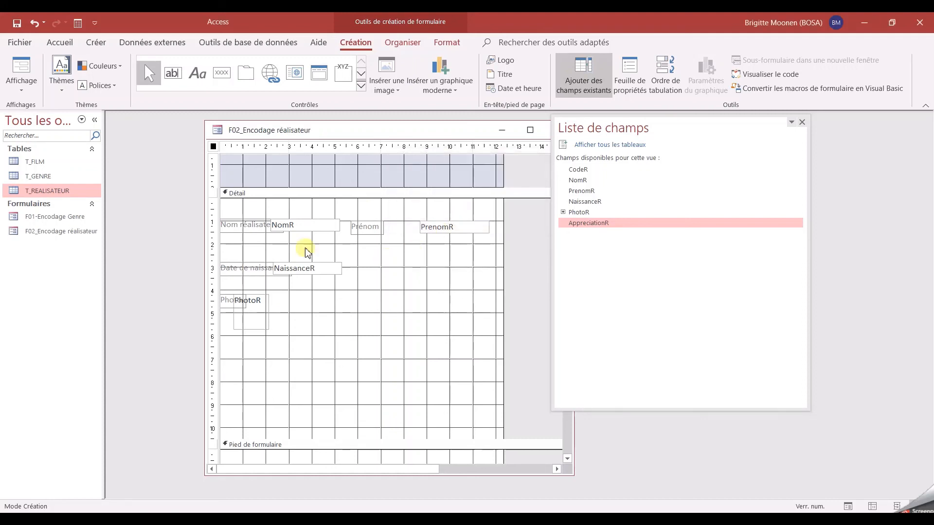
click(42, 232)
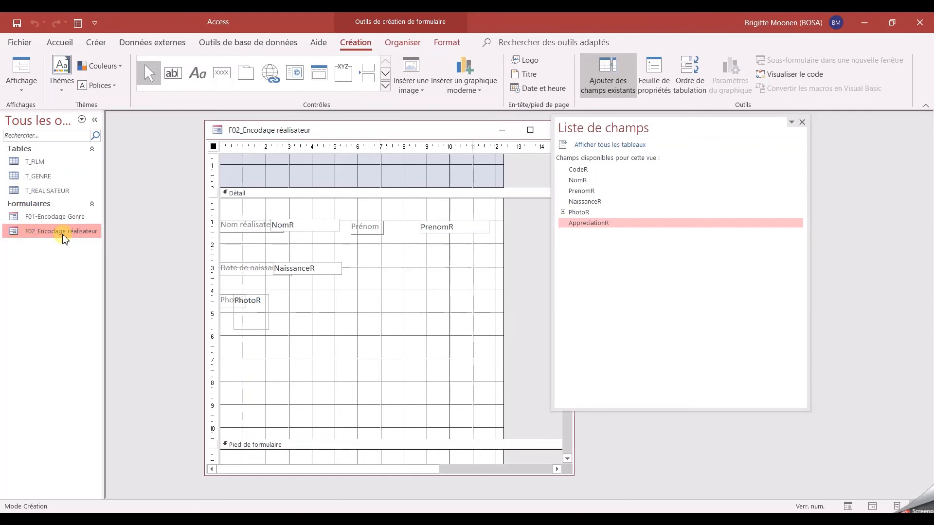